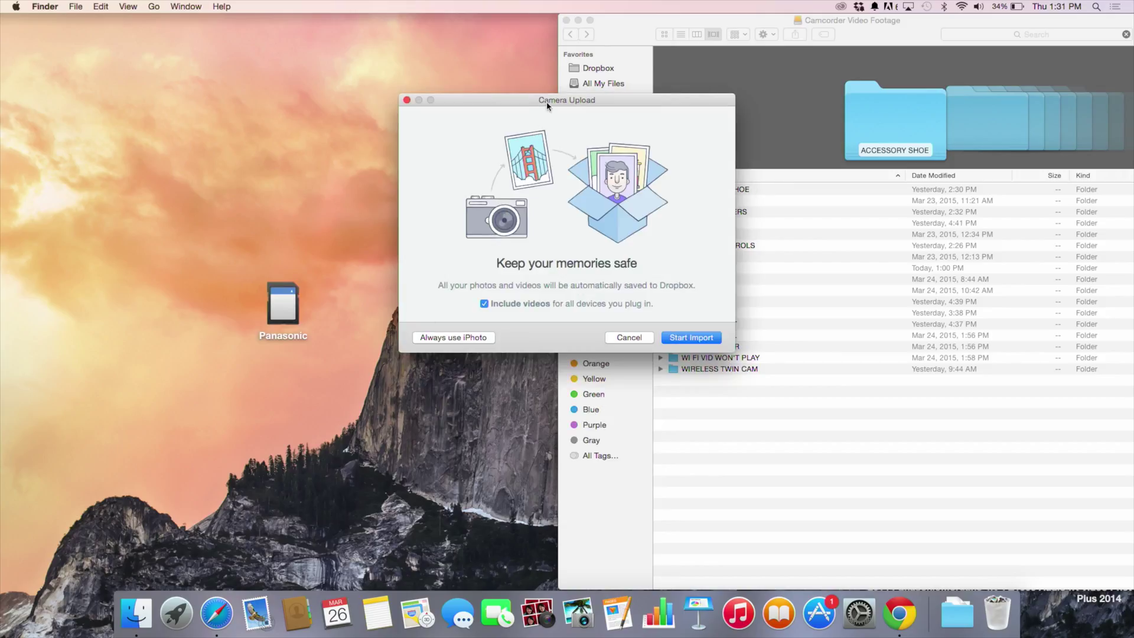
- Dismiss the Dropbox Camera Upload prompt after the Panasonic card mounts
{"action": "left_click", "coordinate": [630, 338]}
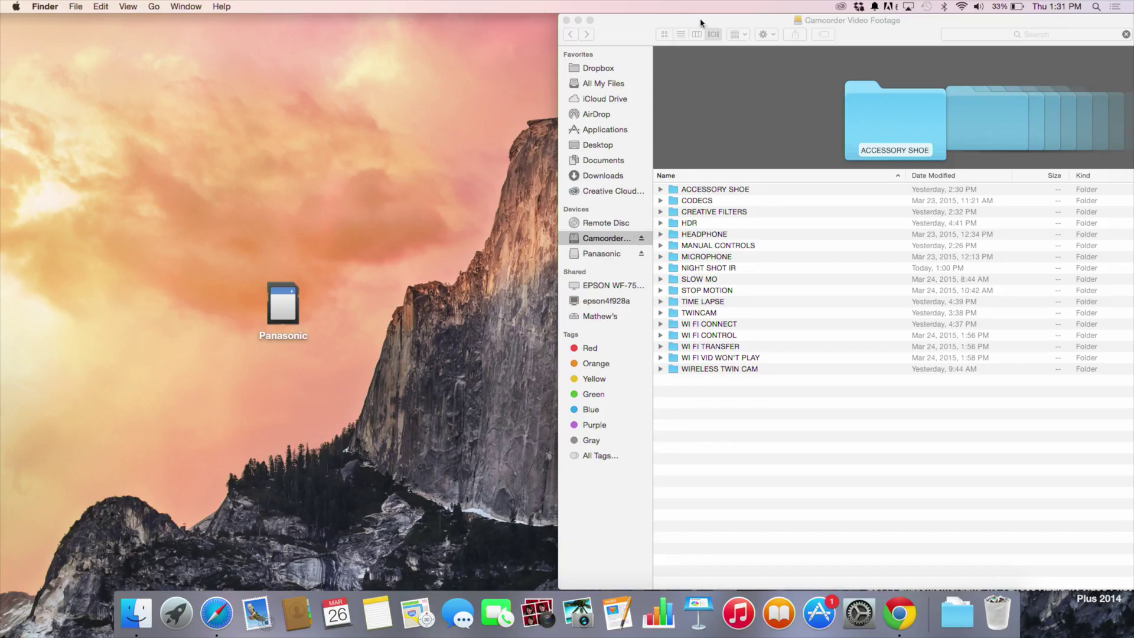
- Open the Panasonic card's PRIVATE folder and launch its AVCHD package in QuickTime Player
{"action": "left_click", "coordinate": [597, 254]}
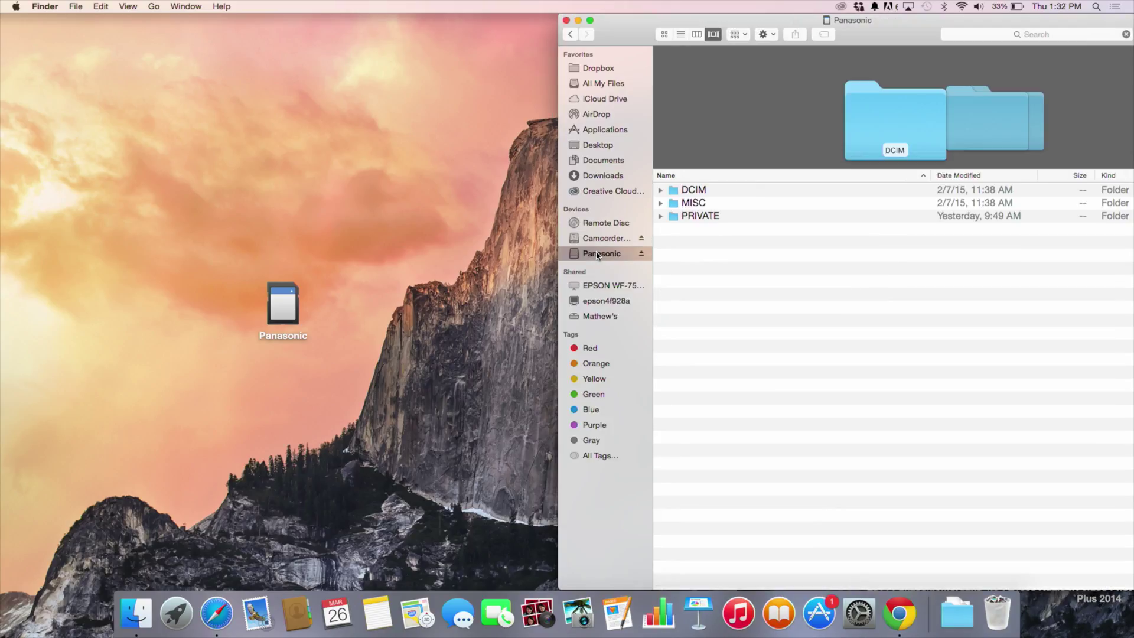
{"action": "left_click", "coordinate": [271, 302]}
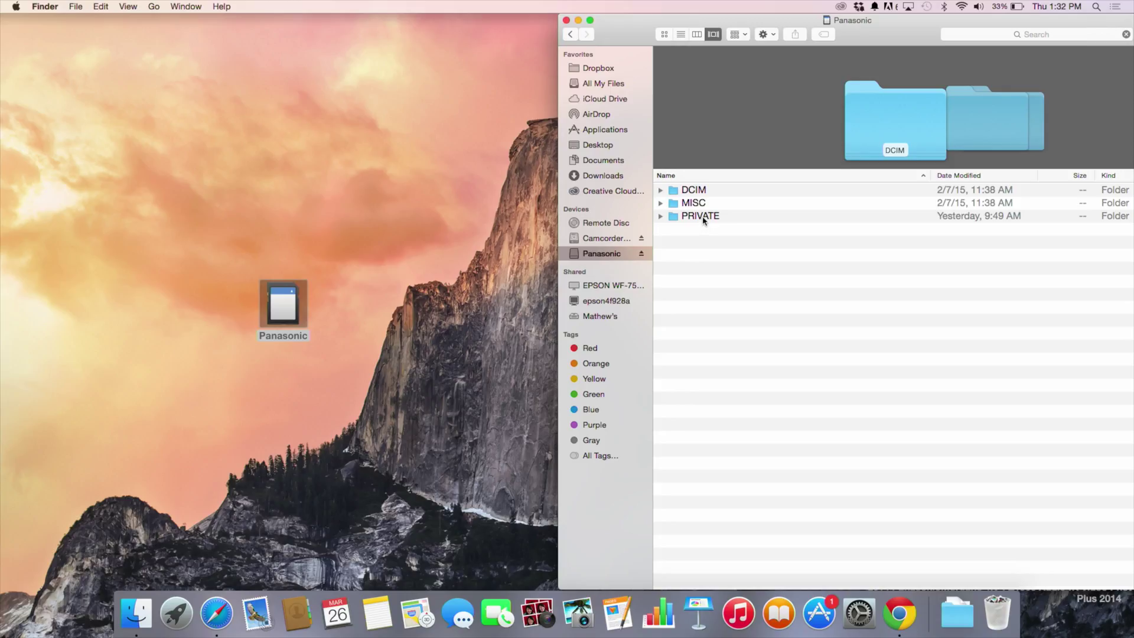
{"action": "double_click", "coordinate": [701, 217]}
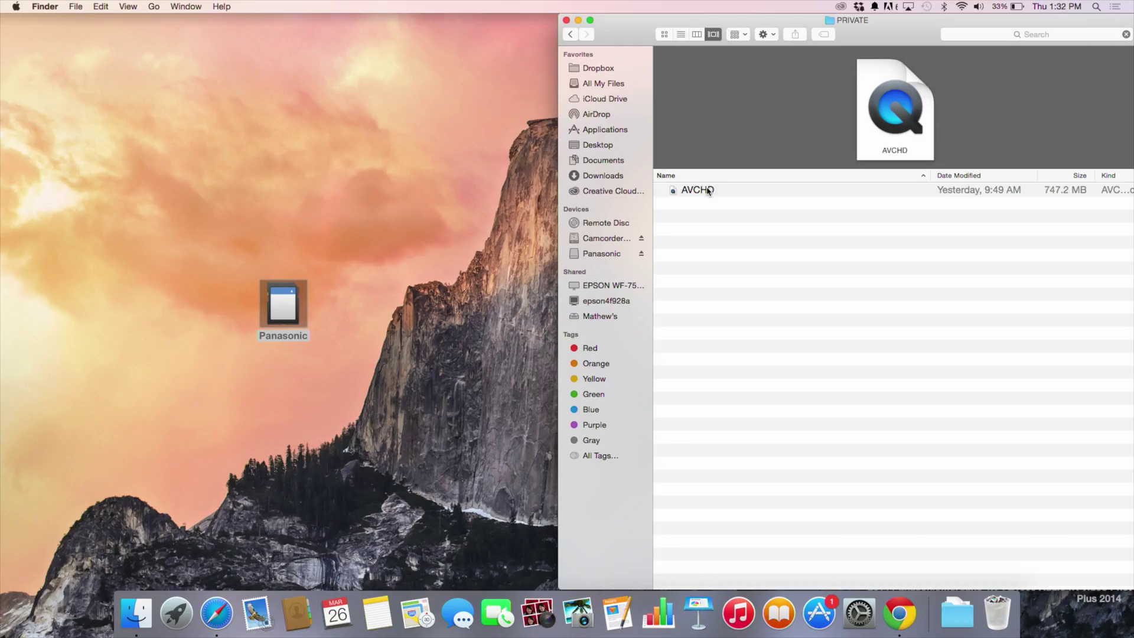
{"action": "double_click", "coordinate": [708, 190]}
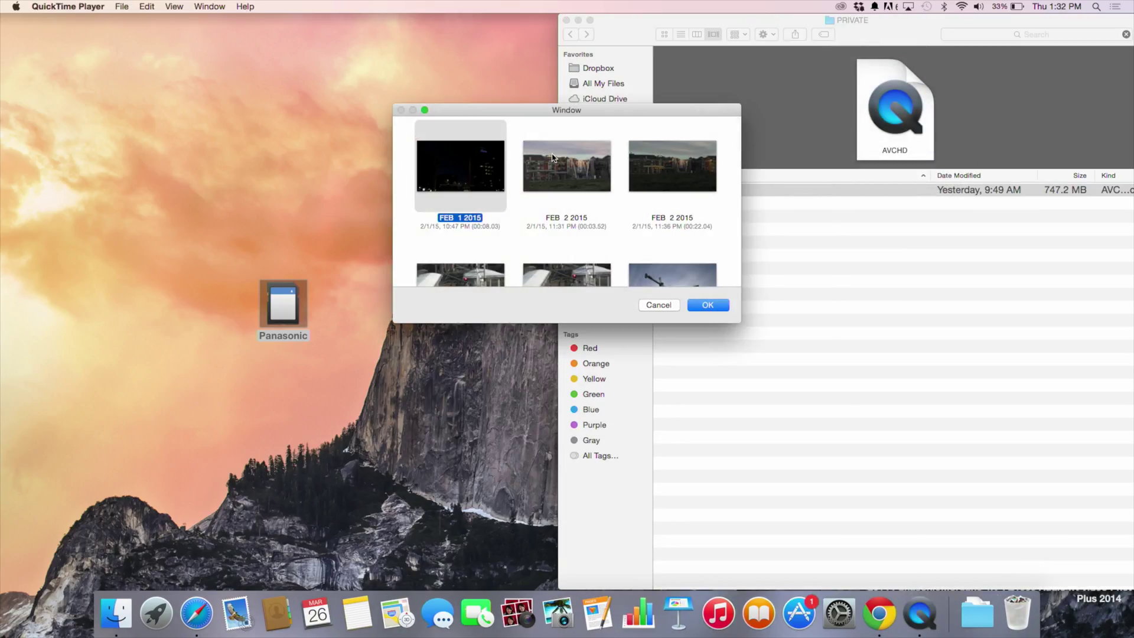
{"action": "scroll", "coordinate": [553, 156], "scroll_direction": "down", "scroll_amount": 2}
{"action": "scroll", "coordinate": [552, 157], "scroll_direction": "down", "scroll_amount": 2}
{"action": "scroll", "coordinate": [551, 156], "scroll_direction": "down", "scroll_amount": 2}
{"action": "scroll", "coordinate": [552, 157], "scroll_direction": "down", "scroll_amount": 2}
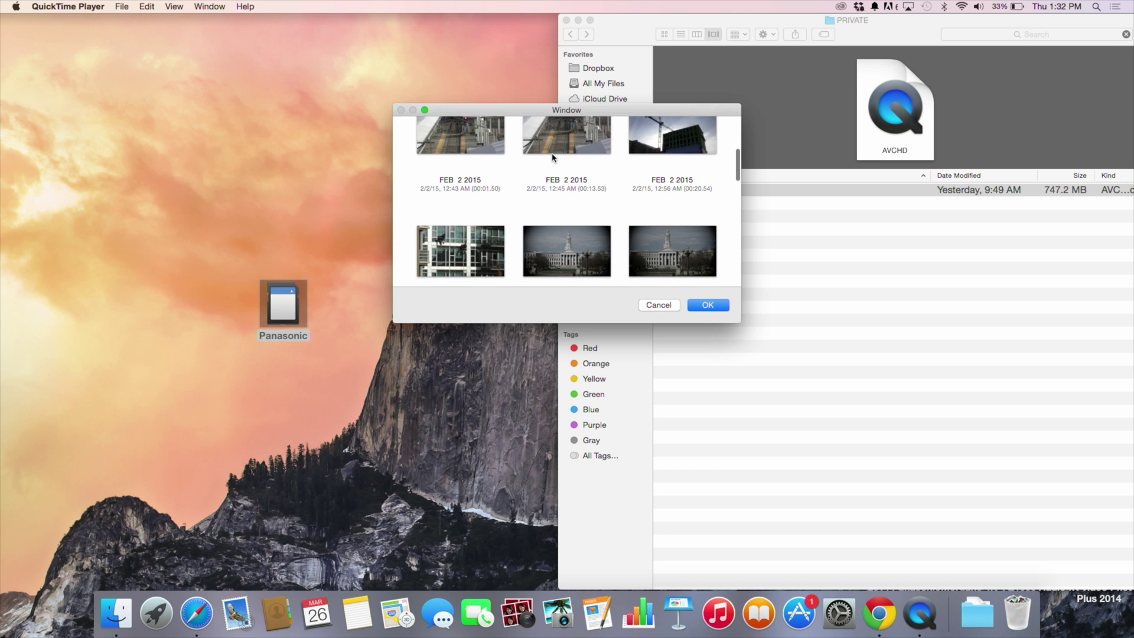
{"action": "scroll", "coordinate": [552, 156], "scroll_direction": "down", "scroll_amount": 2}
{"action": "scroll", "coordinate": [552, 157], "scroll_direction": "down", "scroll_amount": 2}
{"action": "scroll", "coordinate": [552, 157], "scroll_direction": "down", "scroll_amount": 2}
{"action": "scroll", "coordinate": [553, 157], "scroll_direction": "down", "scroll_amount": 2}
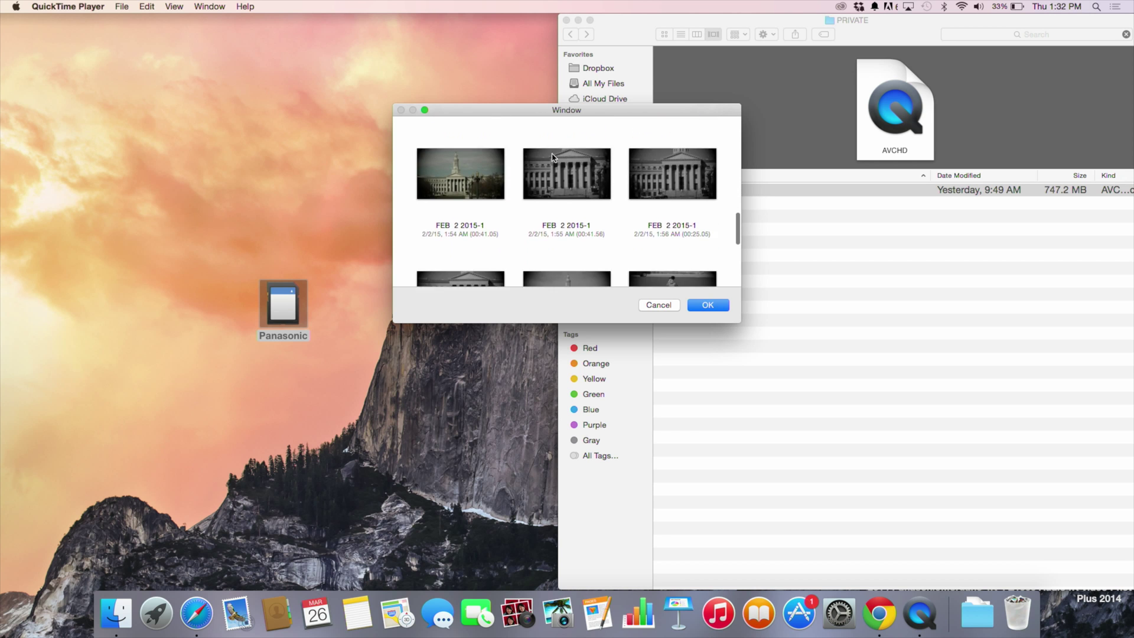
{"action": "scroll", "coordinate": [552, 157], "scroll_direction": "down", "scroll_amount": 3}
{"action": "scroll", "coordinate": [552, 157], "scroll_direction": "up", "scroll_amount": 10}
{"action": "scroll", "coordinate": [552, 157], "scroll_direction": "up", "scroll_amount": 5}
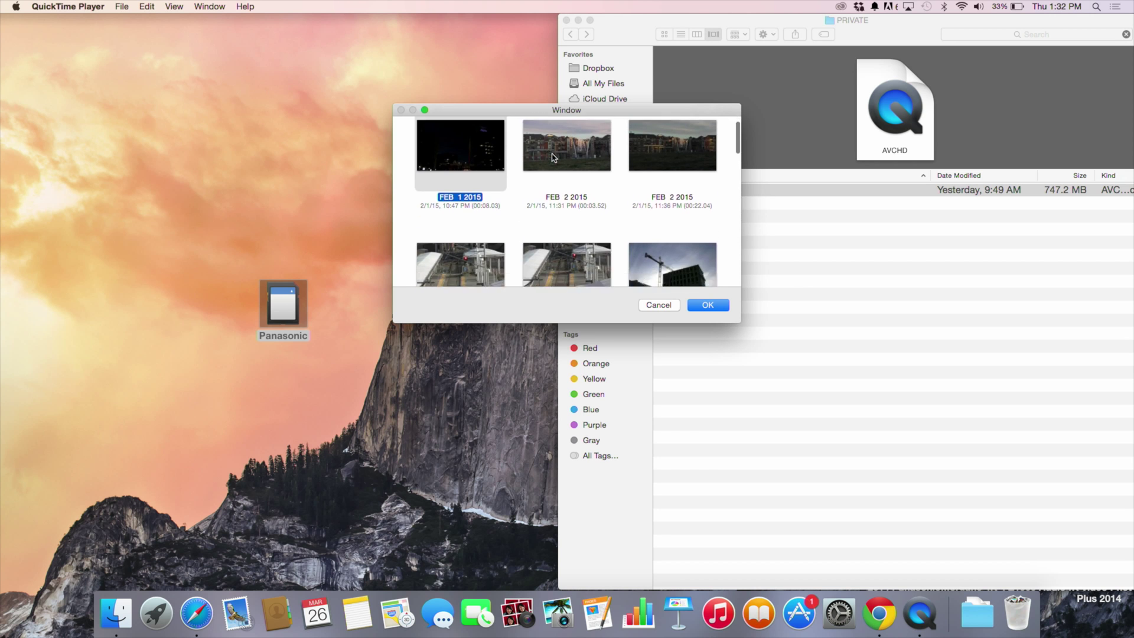
{"action": "scroll", "coordinate": [552, 157], "scroll_direction": "down", "scroll_amount": 3}
- Open the Feb 2 2015 construction crane clip from the AVCHD picker
{"action": "double_click", "coordinate": [646, 173]}
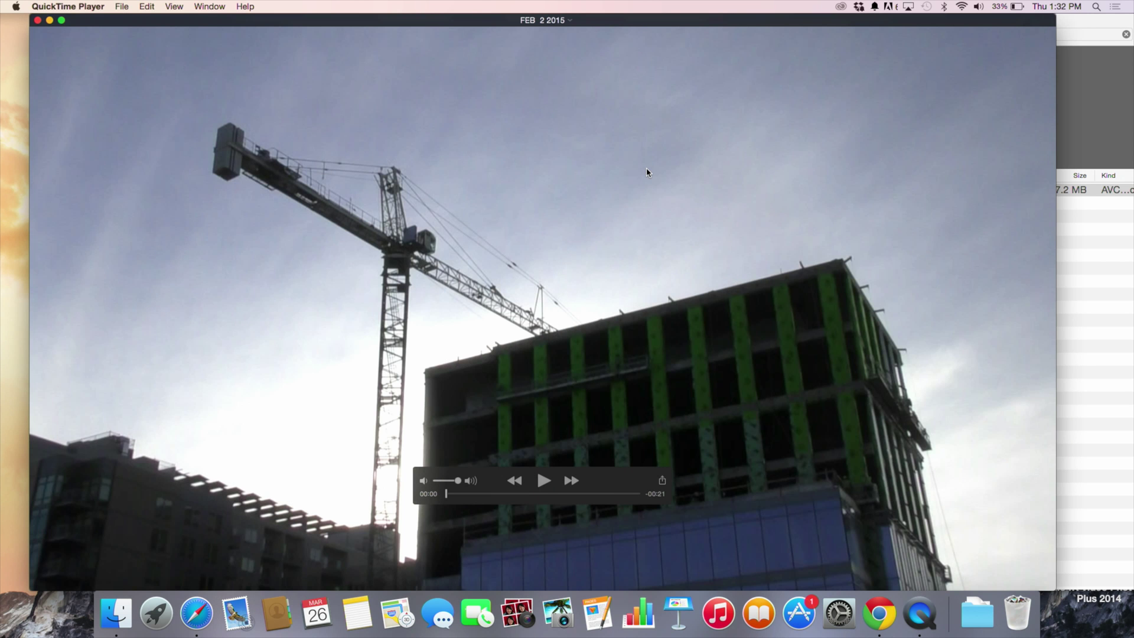
- Start playback of the Feb 2 2015 crane clip from the beginning
{"action": "key", "text": "space"}
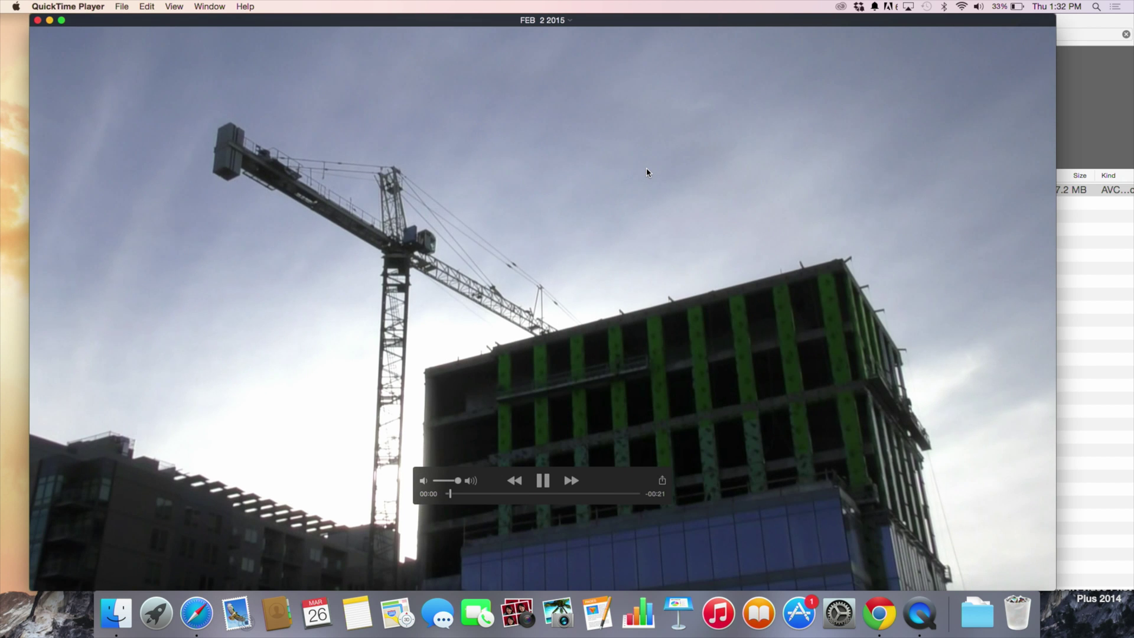